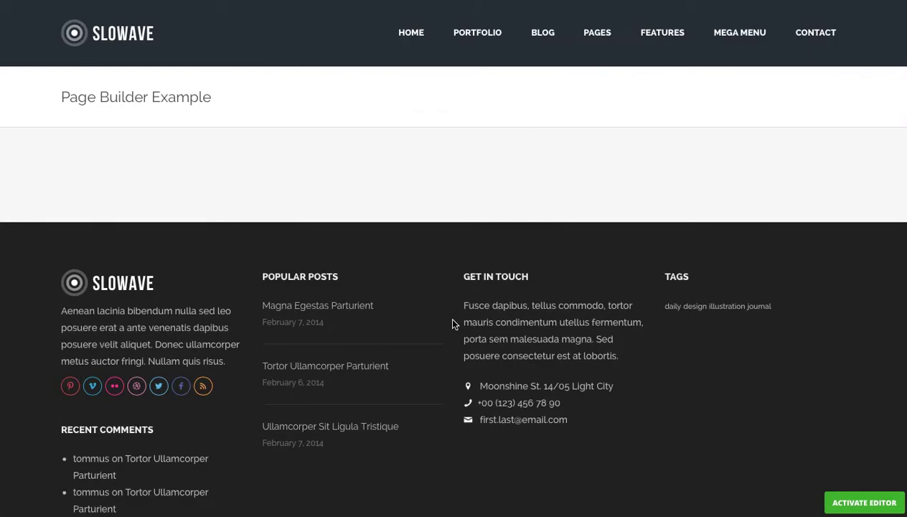
- Enable the visual builder and browse module categories, ending on Slowave Feeds
click(847, 506)
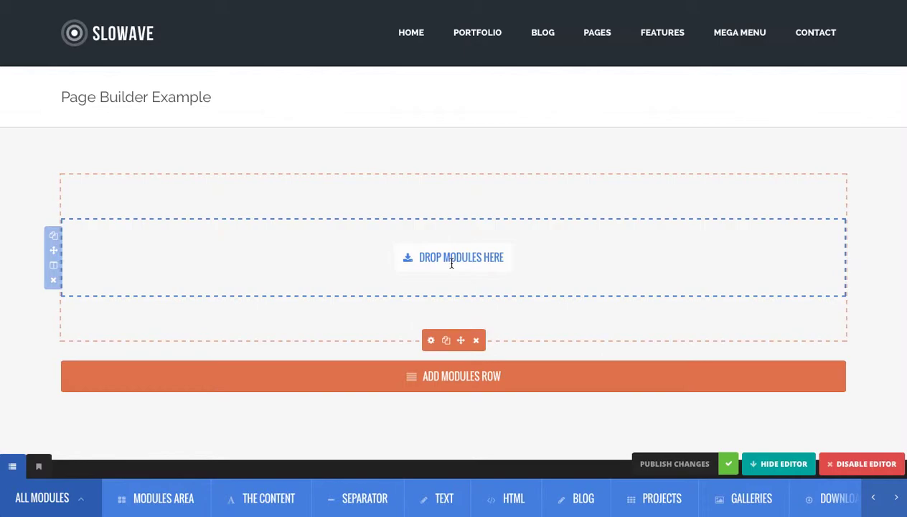
scroll(445, 255, down, 1)
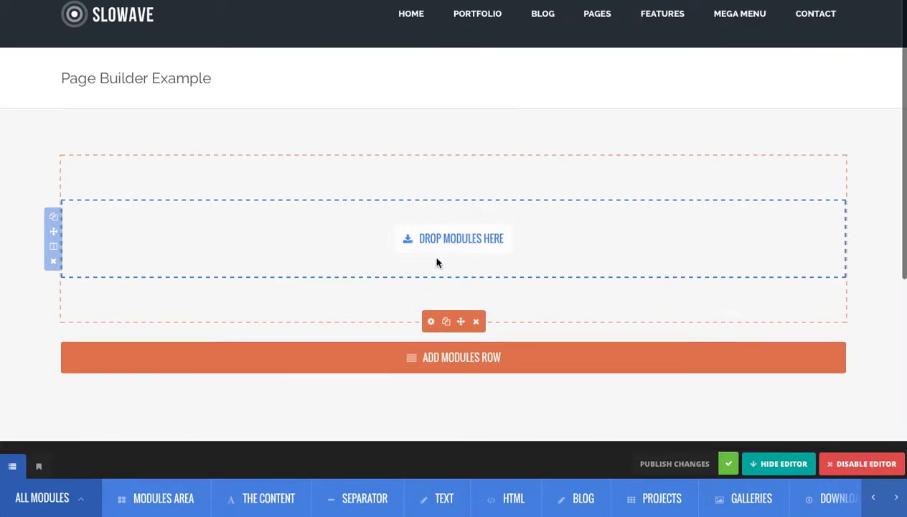
click(61, 503)
click(62, 462)
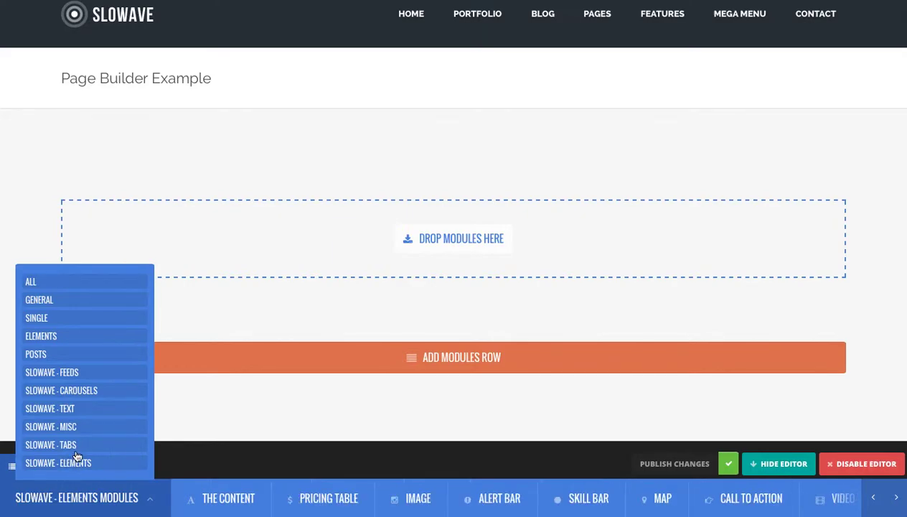
click(80, 444)
click(82, 427)
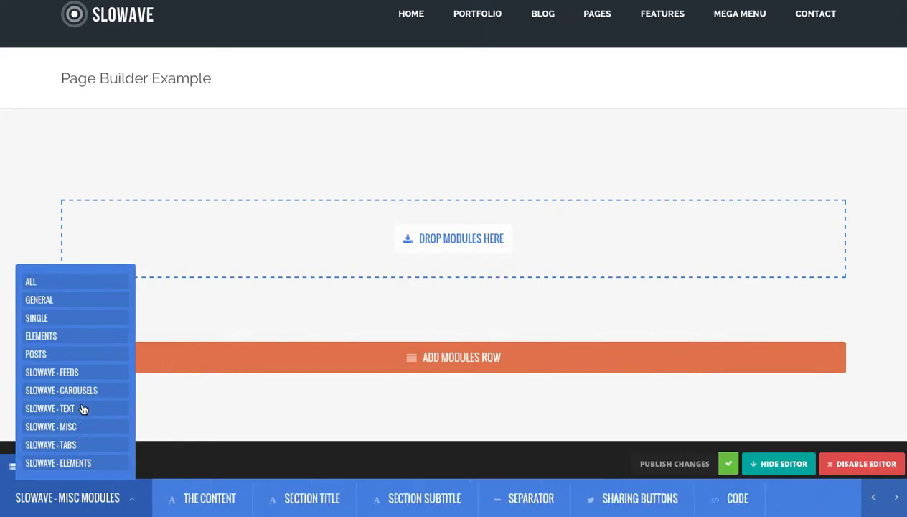
click(82, 409)
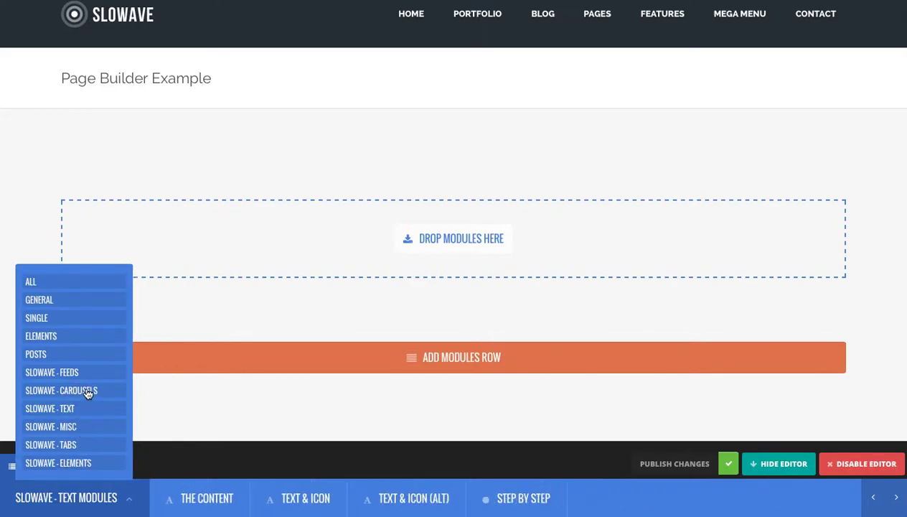
click(88, 393)
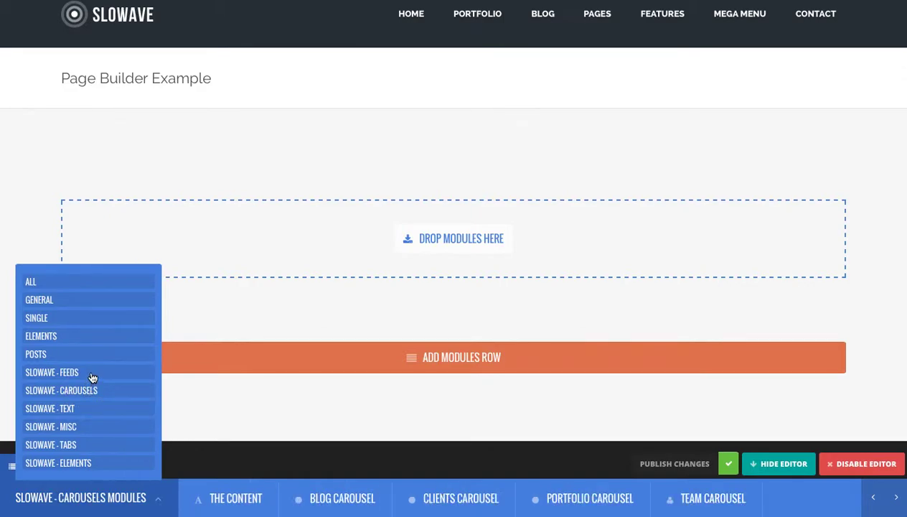
click(92, 376)
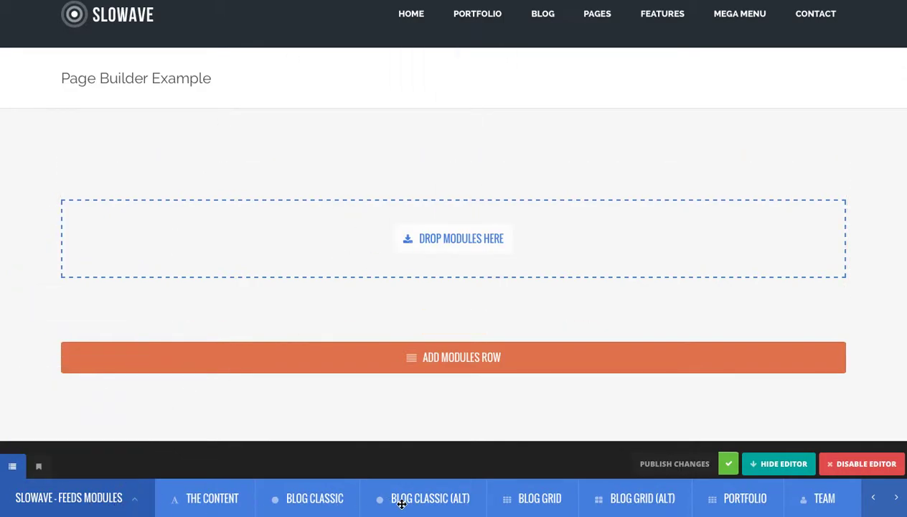
- Add a Blog Classic (Alt) module to the row, then delete it
drag(399, 503, 410, 237)
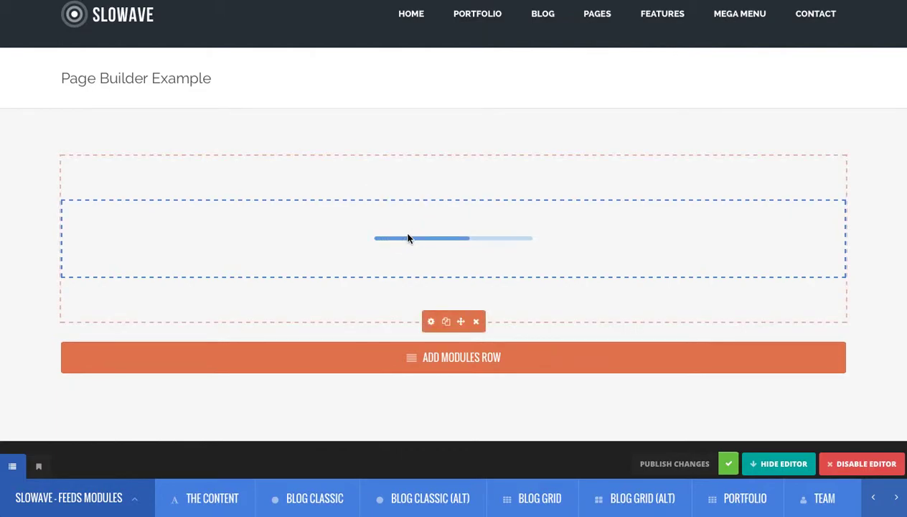
scroll(422, 233, down, 1)
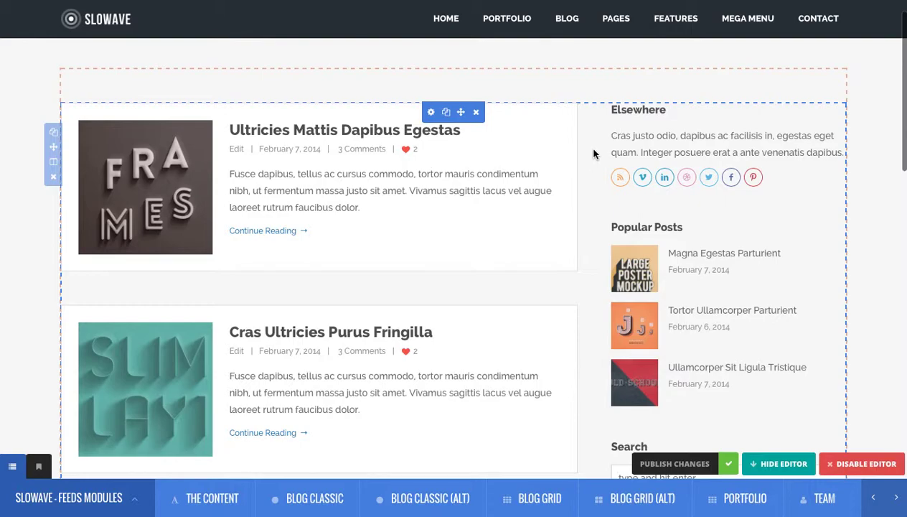
scroll(371, 173, down, 3)
scroll(371, 173, up, 2)
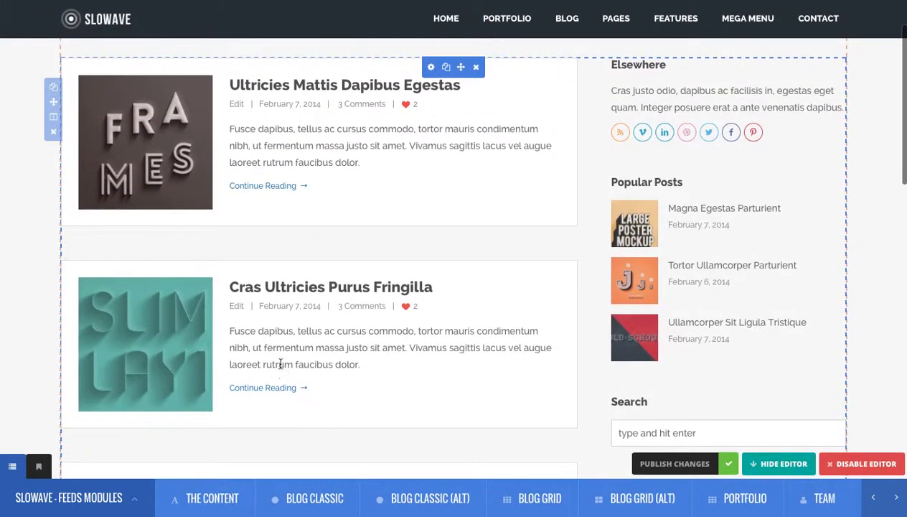
scroll(283, 362, up, 1)
click(476, 116)
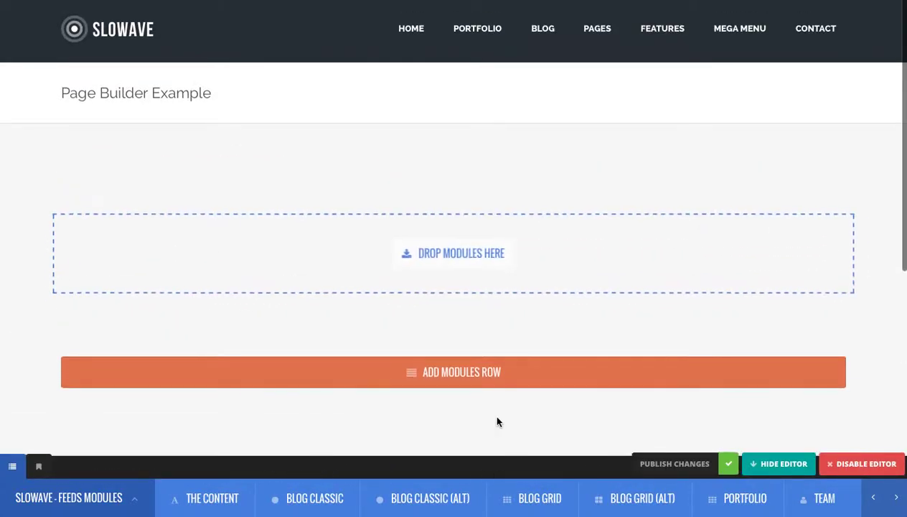
- Place a Blog Grid (Alt) module into the empty row
scroll(514, 445, down, 1)
drag(638, 491, 415, 221)
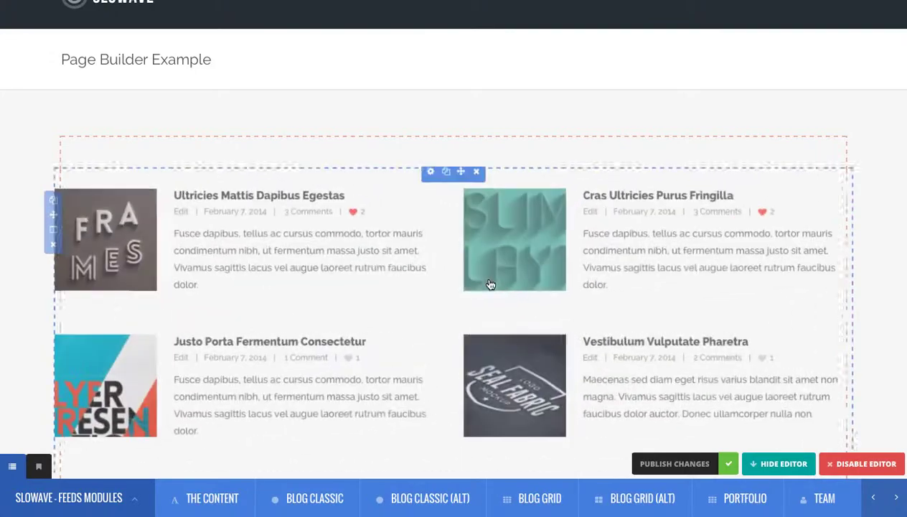
scroll(398, 104, down, 1)
- Set the blog grid's Posts Per Page to 6 and confirm
click(430, 113)
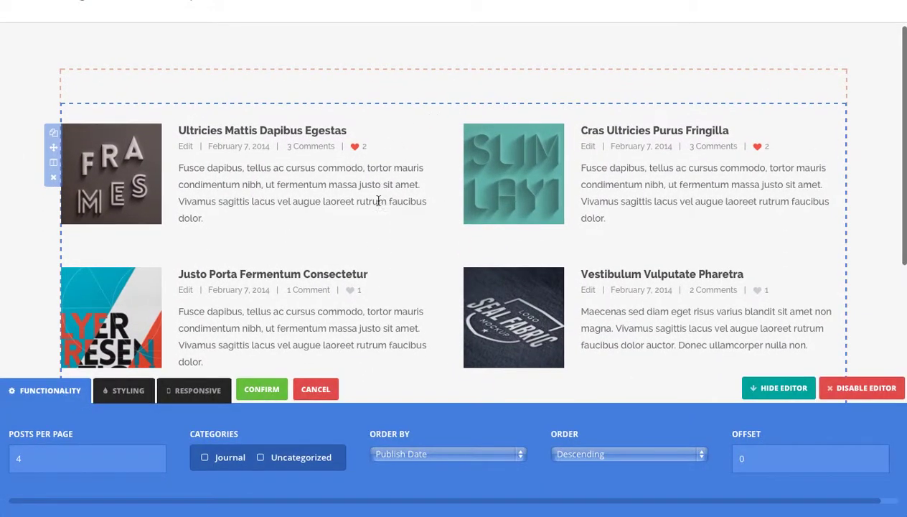
scroll(253, 209, down, 1)
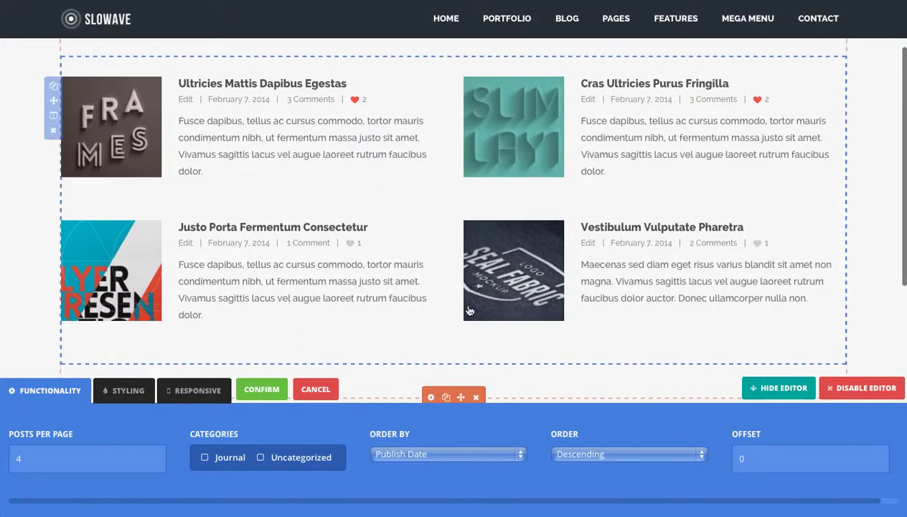
click(99, 466)
key(BackSpace)
text(6)
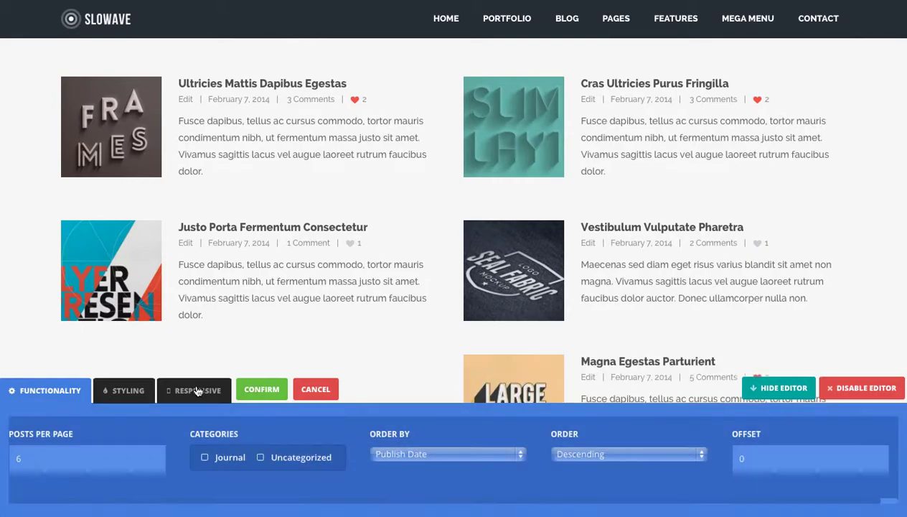
scroll(322, 278, down, 1)
scroll(322, 278, down, 5)
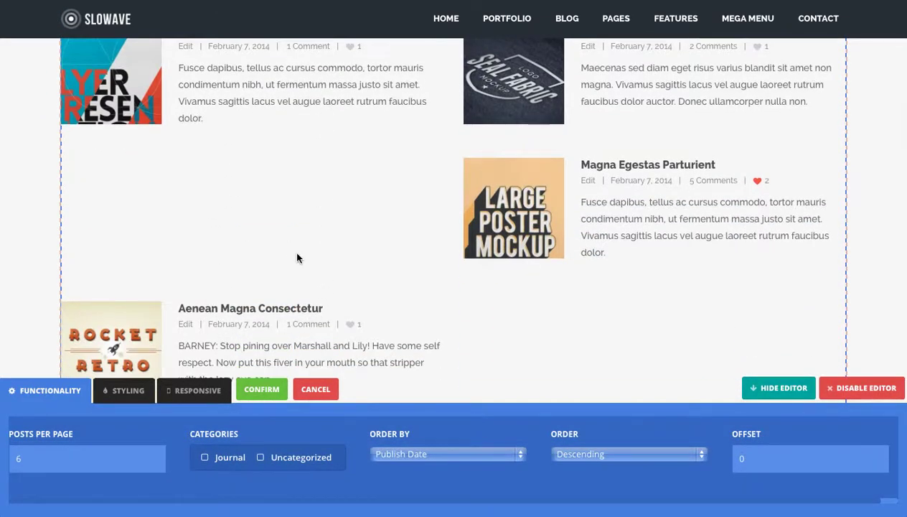
scroll(298, 257, down, 3)
click(253, 391)
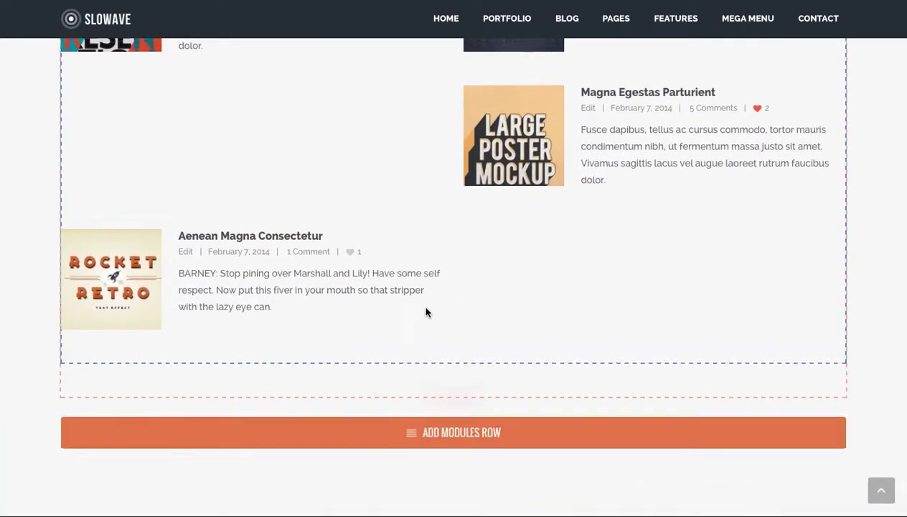
- Delete the blog grid module from the row
scroll(426, 313, up, 10)
click(476, 217)
click(115, 497)
- Make the column 4/12 wide and duplicate it into three one-third columns
click(101, 466)
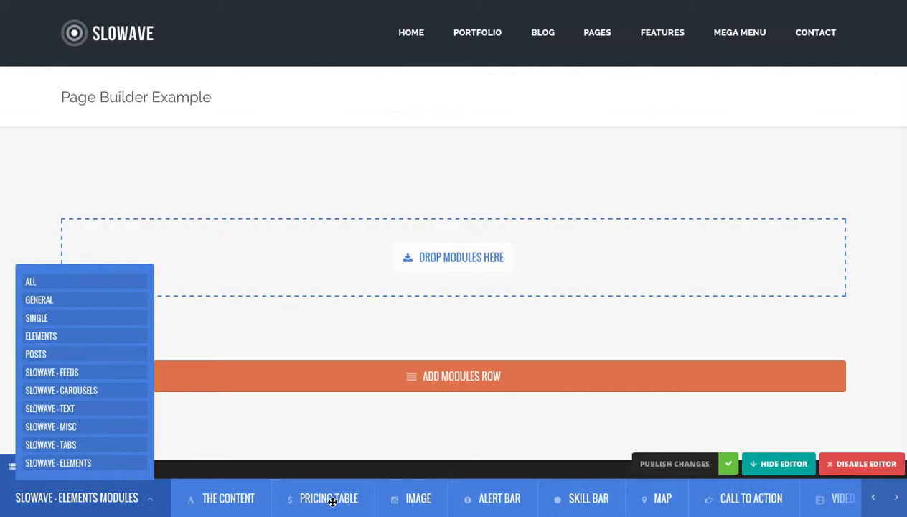
drag(331, 504, 324, 502)
mouse_move(287, 323)
click(53, 264)
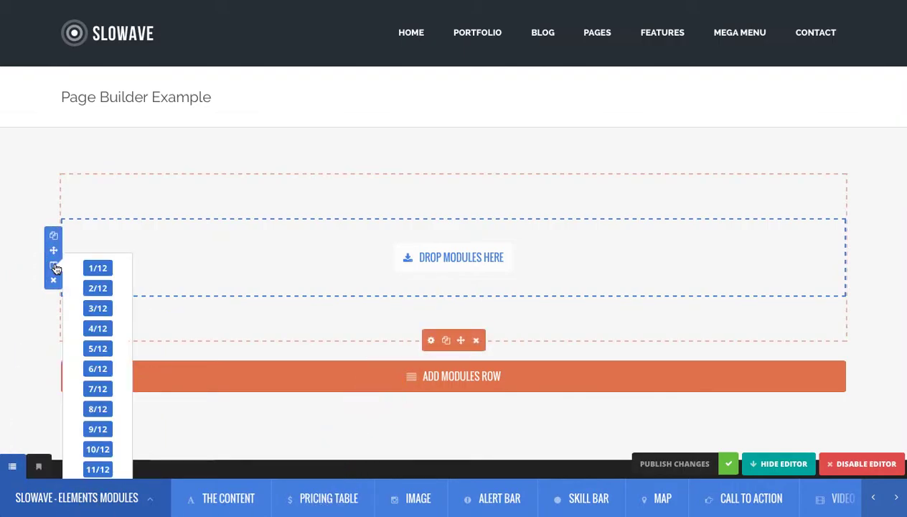
click(98, 329)
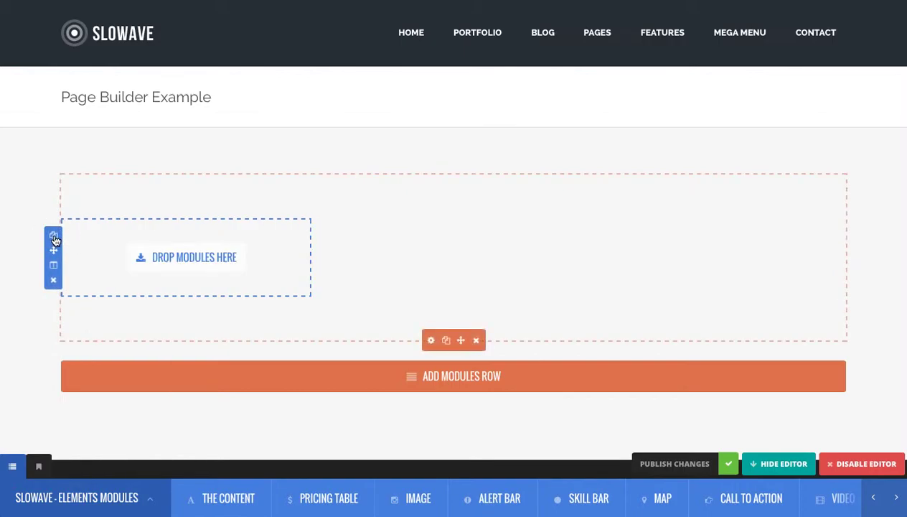
click(54, 237)
- Drag a $20 Pricing Table from Elements into the first column
click(123, 493)
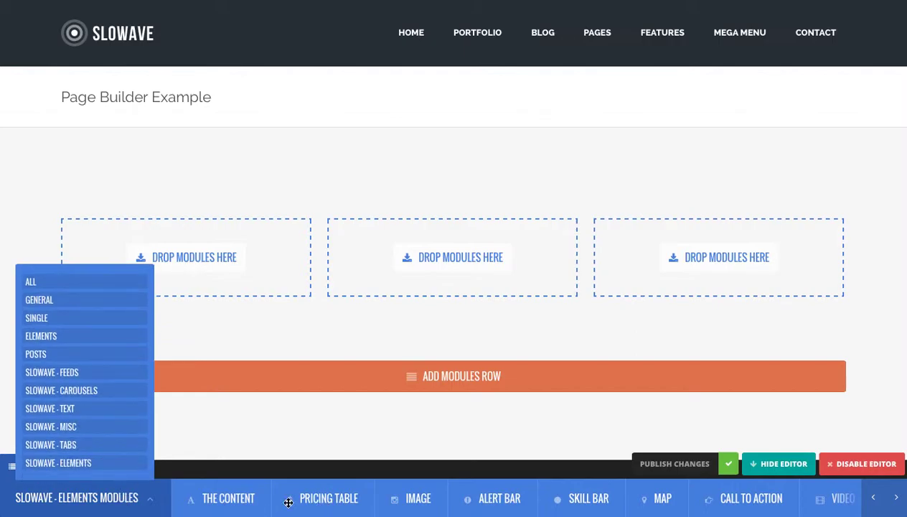
drag(291, 497, 188, 273)
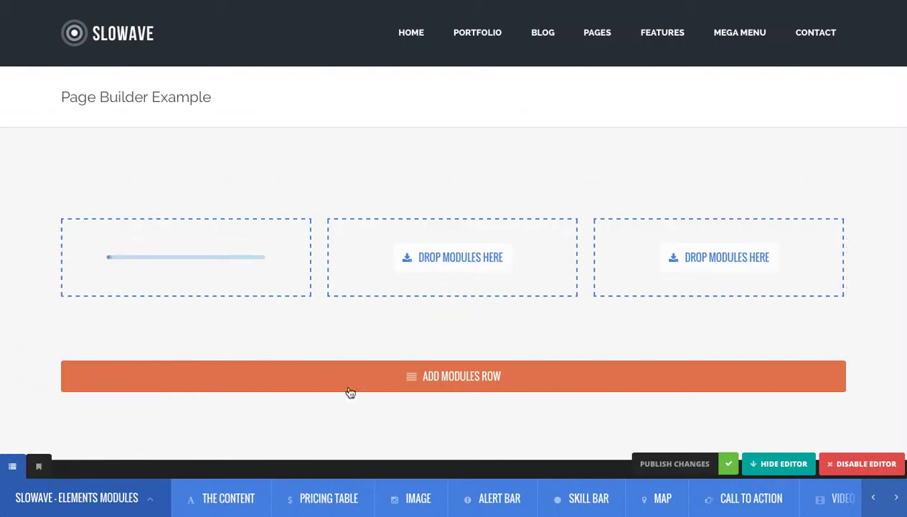
scroll(362, 362, down, 1)
- Replace the pricing table's placeholder content with Feature 1, Feature 2 and Feature 3
click(164, 191)
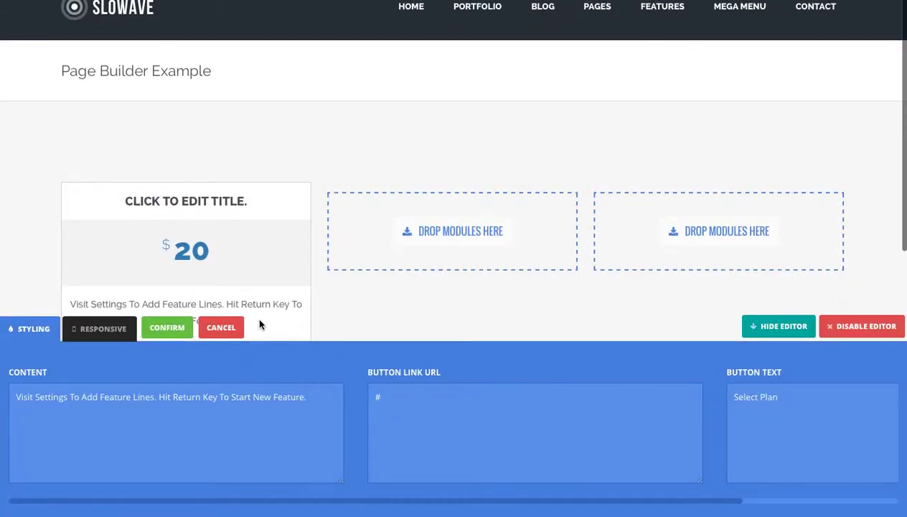
scroll(258, 301, down, 3)
drag(316, 397, 129, 393)
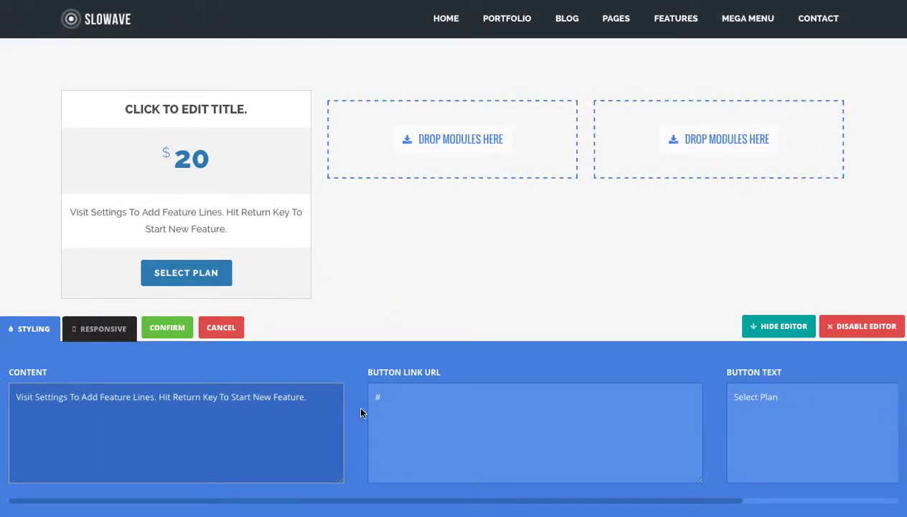
drag(308, 397, 2, 389)
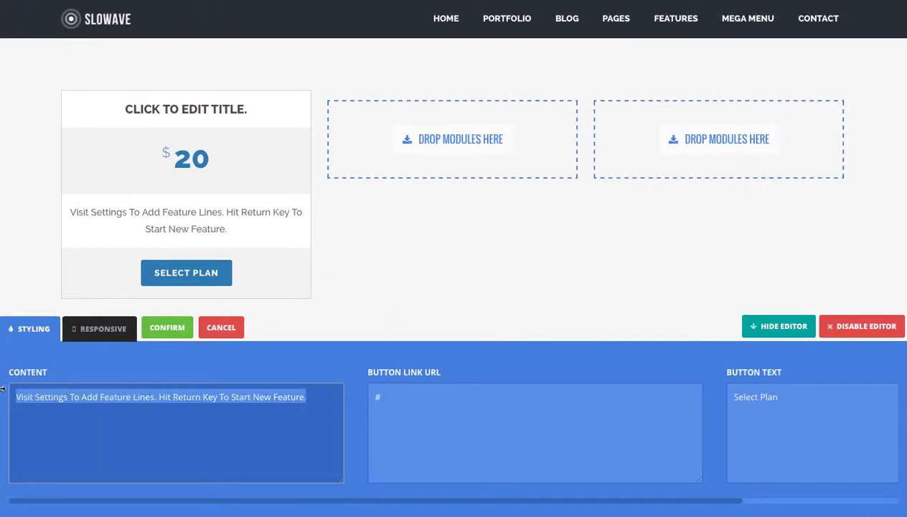
text(Feature 3)
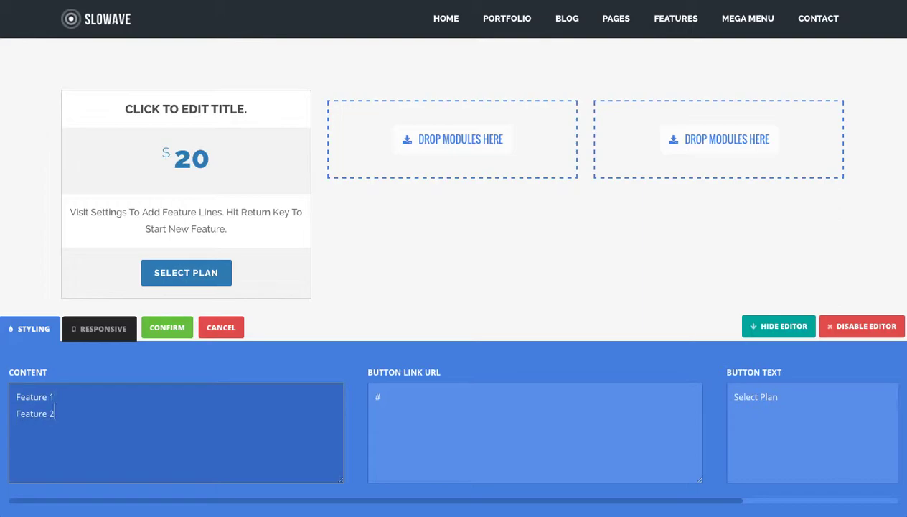
click(167, 327)
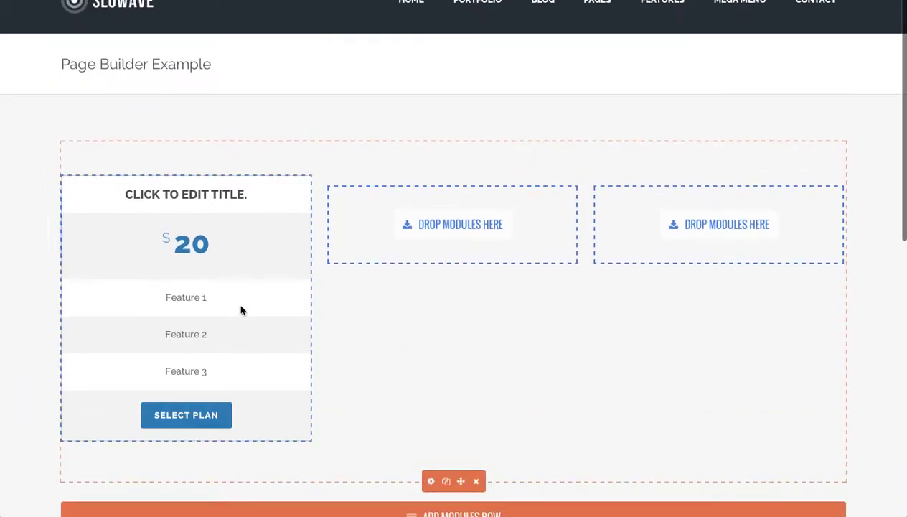
- Add a second Pricing Table to the middle column and an Alert Bar to the third
scroll(324, 288, down, 1)
click(124, 506)
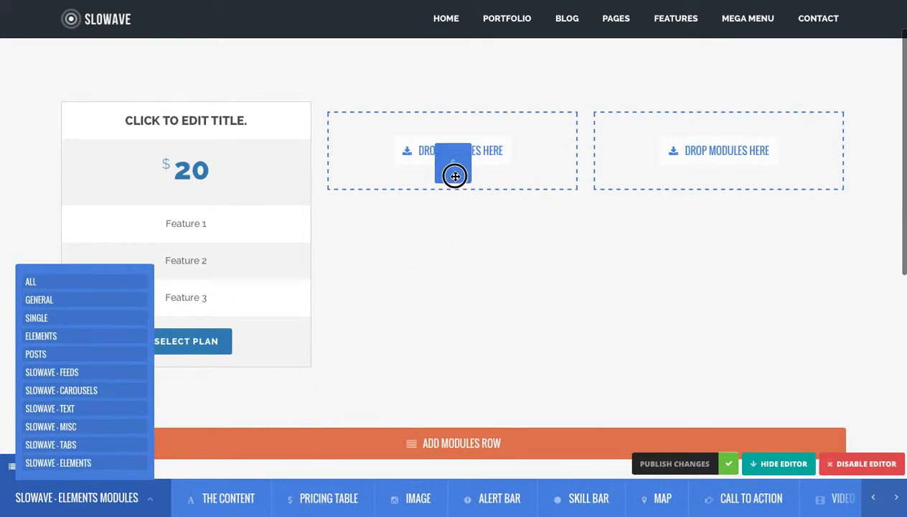
drag(300, 506, 453, 174)
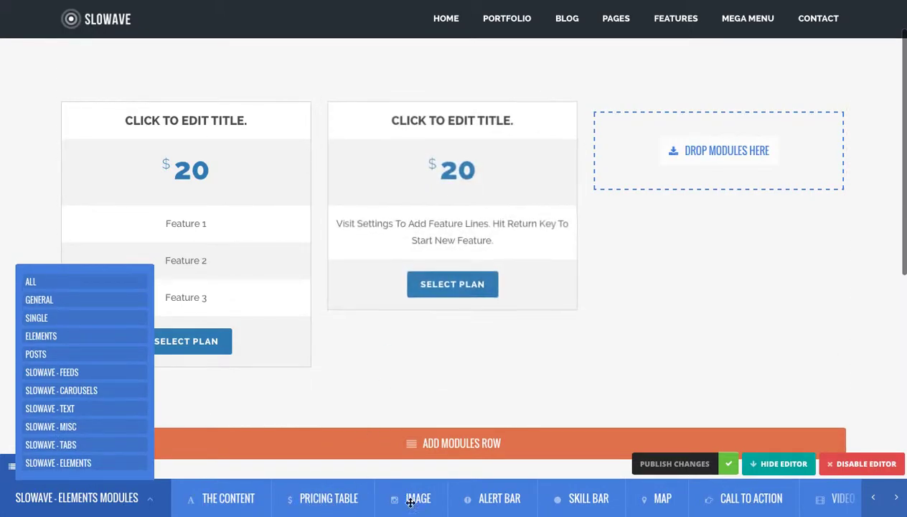
drag(471, 501, 553, 394)
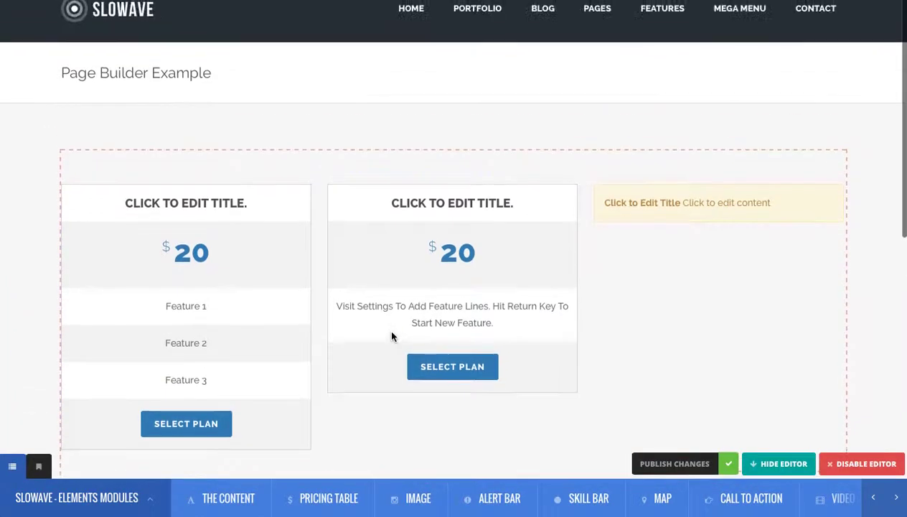
scroll(395, 337, up, 2)
scroll(488, 260, down, 3)
scroll(517, 257, up, 4)
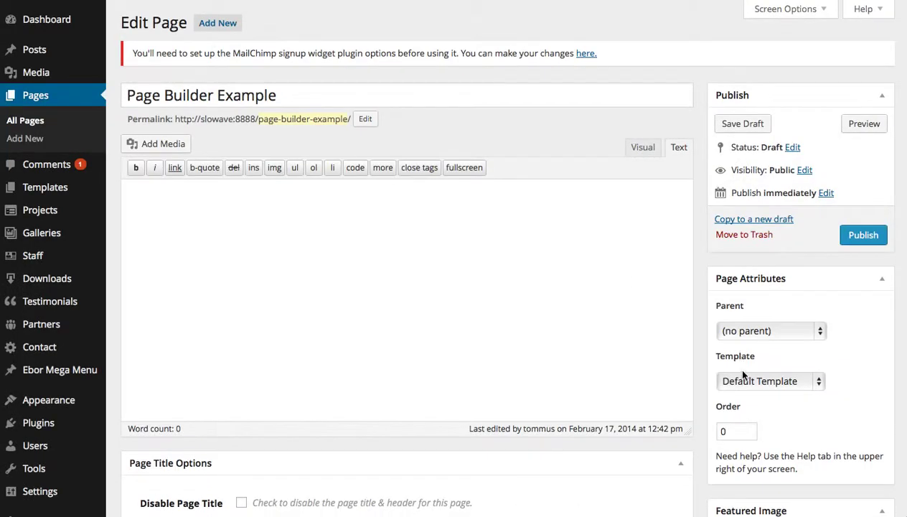
- Set the page Template to Full Width Template
click(737, 375)
click(751, 421)
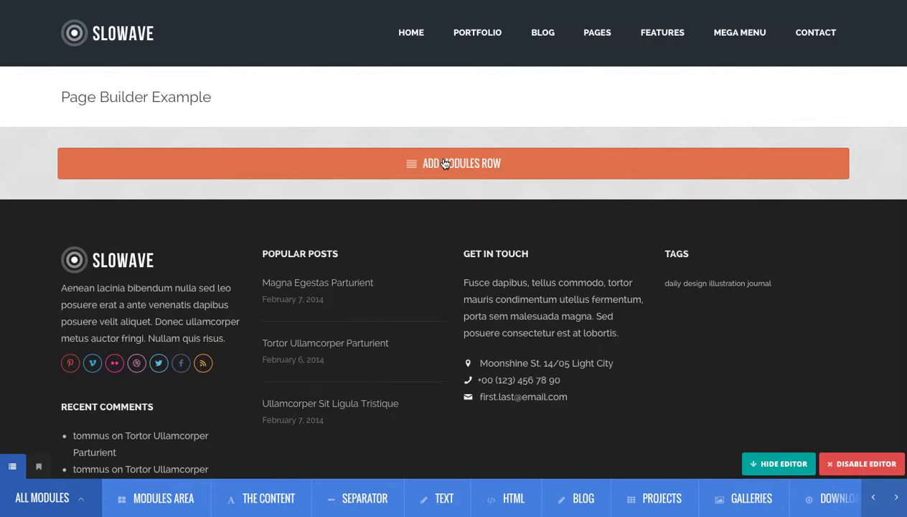
- Put a lorem ipsum TEXT module into each of two stacked rows
scroll(441, 264, down, 1)
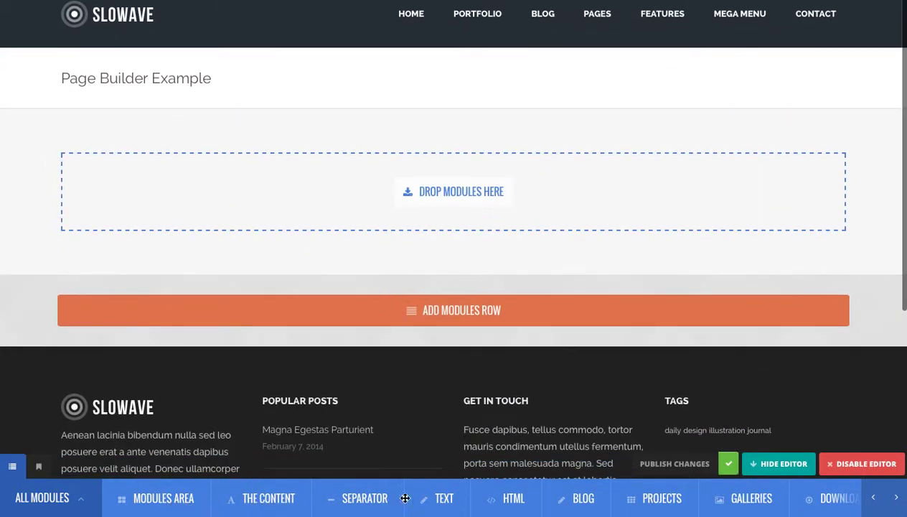
drag(444, 499, 446, 199)
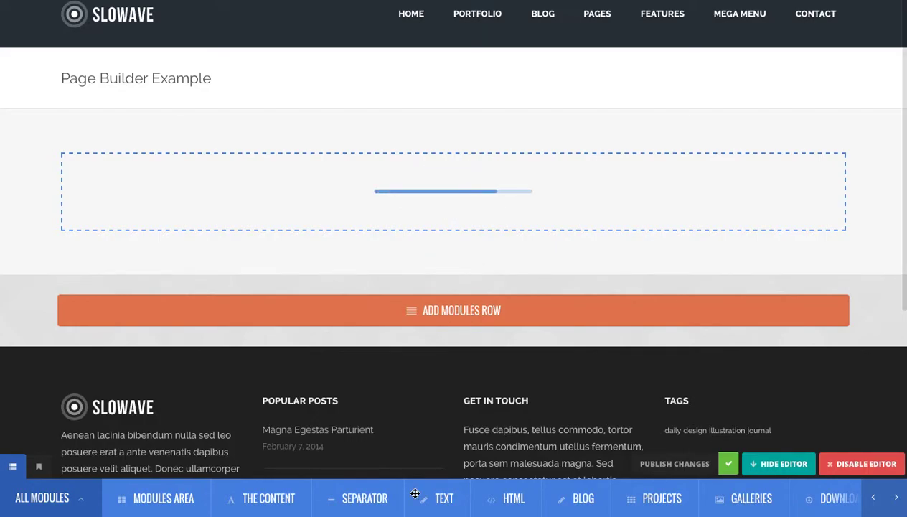
click(403, 260)
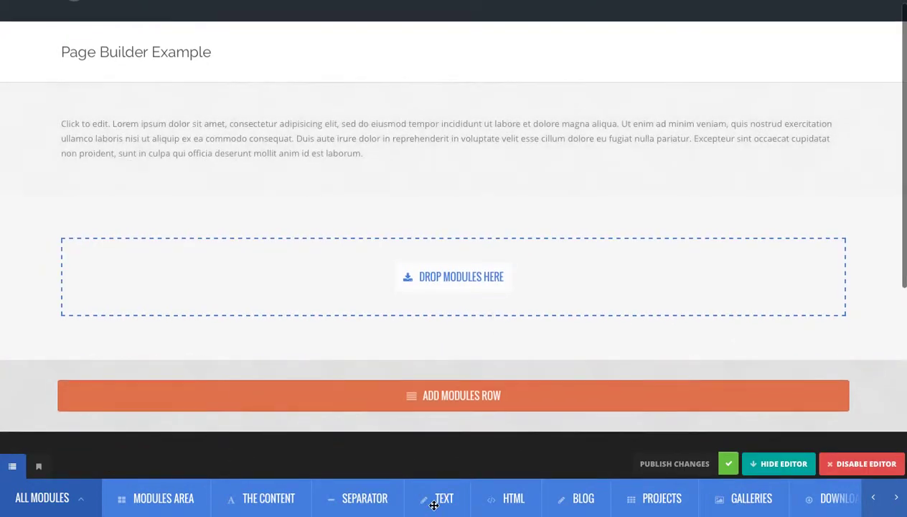
drag(429, 498, 389, 291)
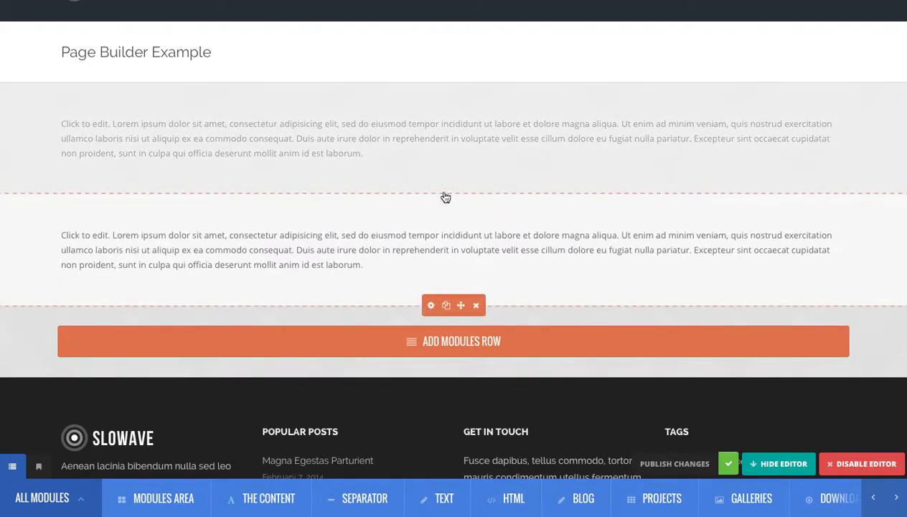
- Give the top row a red background colour and the dark architecture photo as background image
click(429, 194)
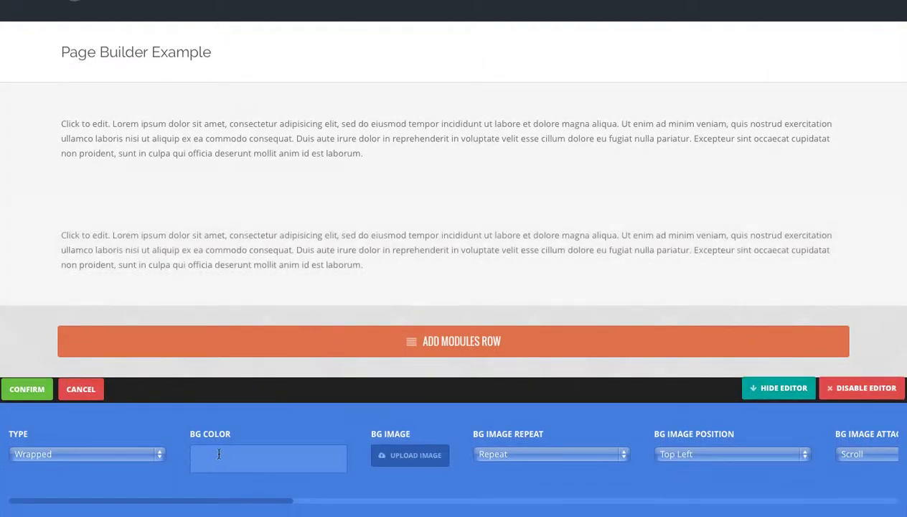
click(259, 458)
mouse_move(283, 412)
mouse_down()
mouse_move(249, 380)
mouse_move(276, 345)
mouse_up()
click(256, 465)
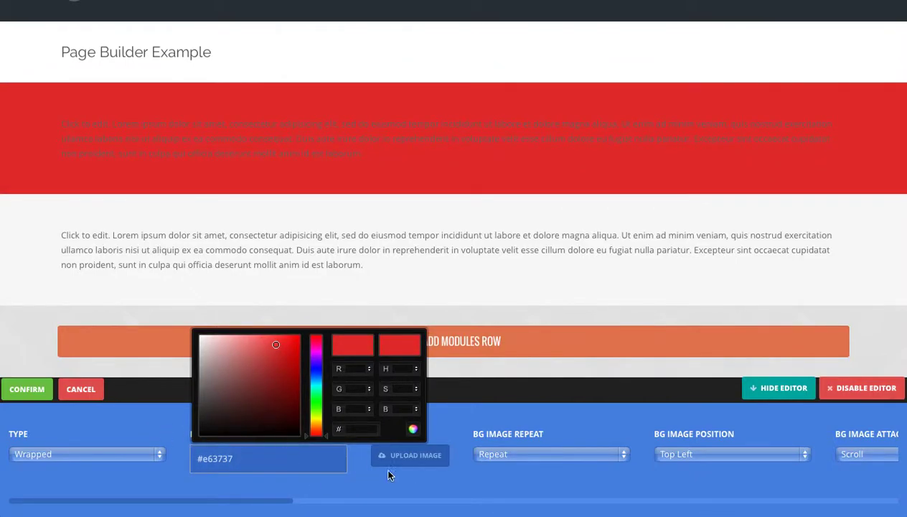
click(405, 459)
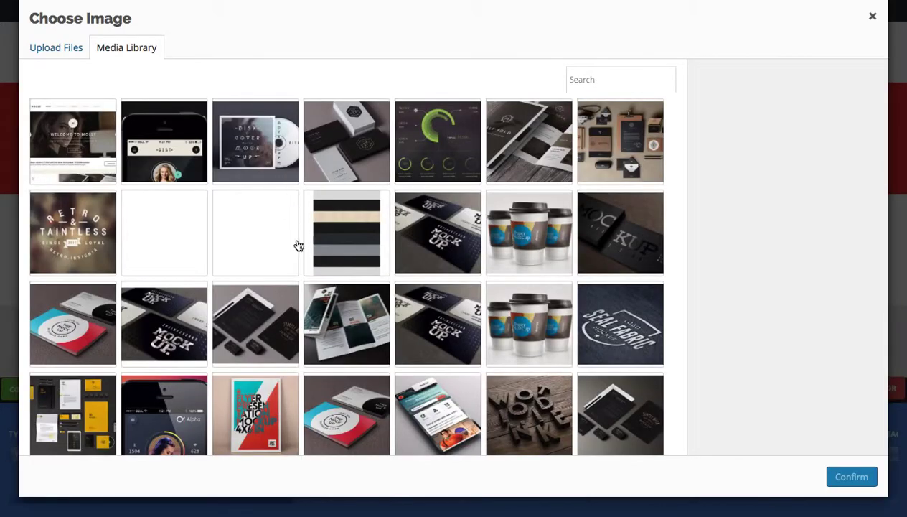
scroll(296, 247, down, 3)
scroll(291, 249, down, 3)
scroll(280, 248, down, 1)
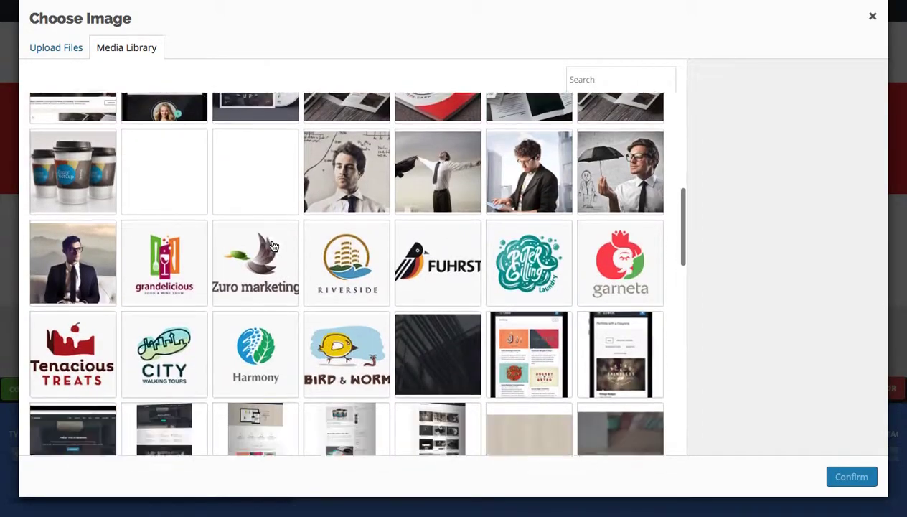
click(425, 283)
click(832, 477)
- Set the background to Center, Do NOT Repeat, Parallax, Cover, and increase vertical padding
drag(281, 506, 417, 503)
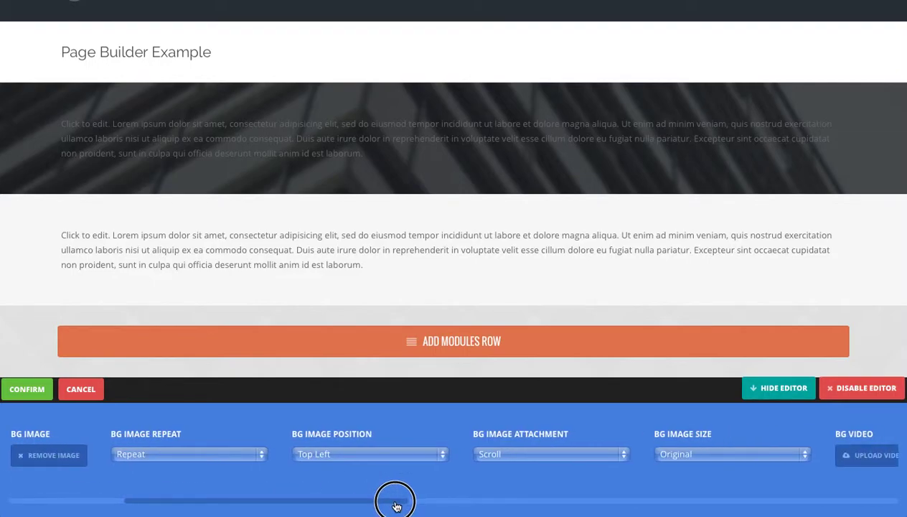
click(275, 454)
click(218, 472)
click(179, 452)
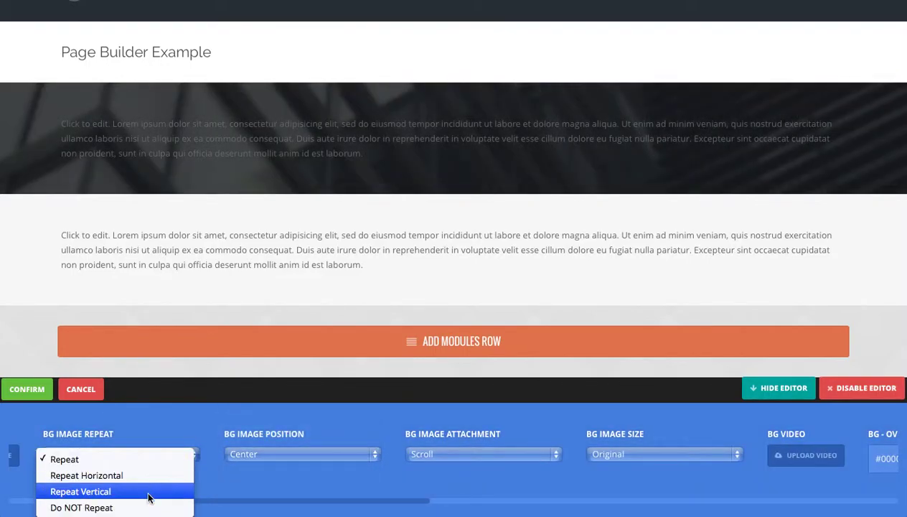
click(188, 502)
click(453, 449)
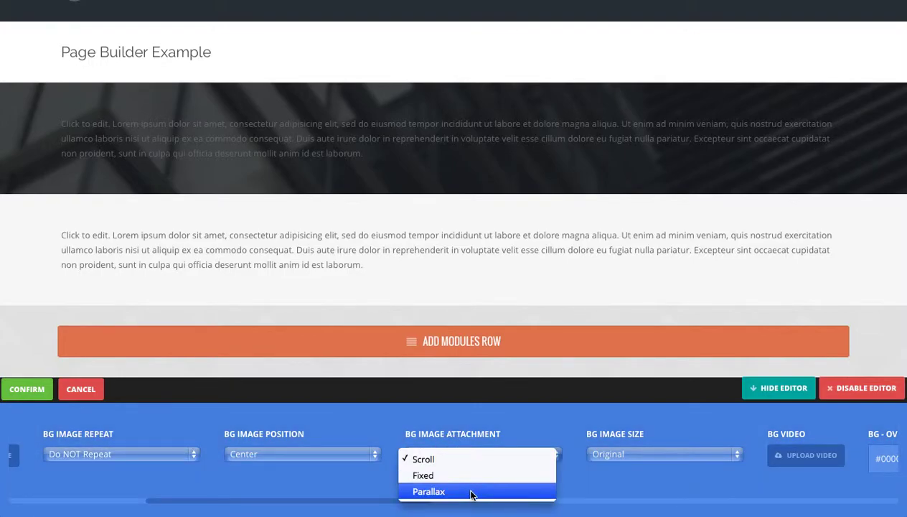
click(480, 475)
click(631, 457)
click(607, 471)
drag(387, 506, 809, 496)
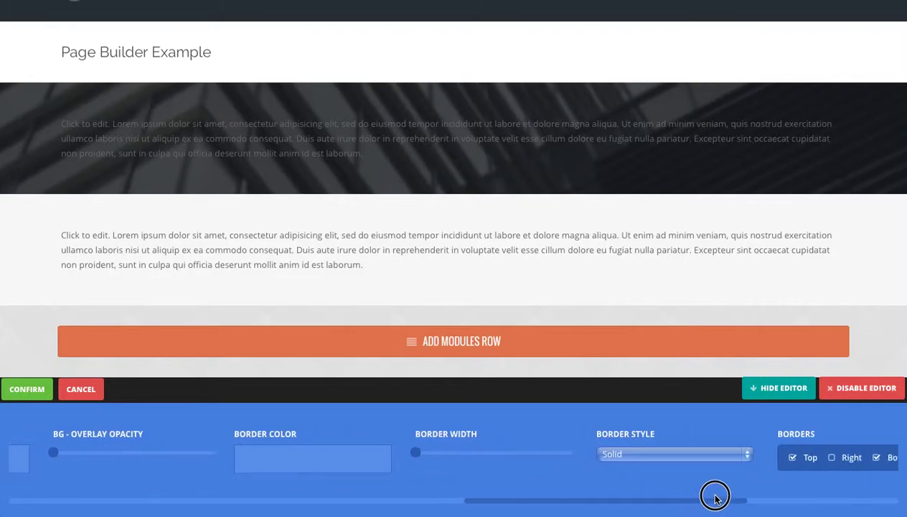
drag(700, 454, 719, 452)
- Apply the row settings and exit the page editor
click(27, 389)
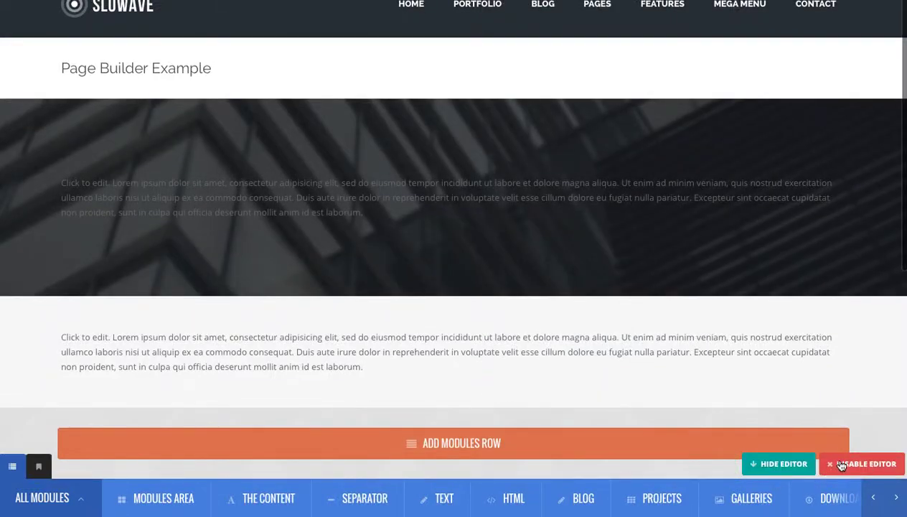
click(841, 465)
click(428, 276)
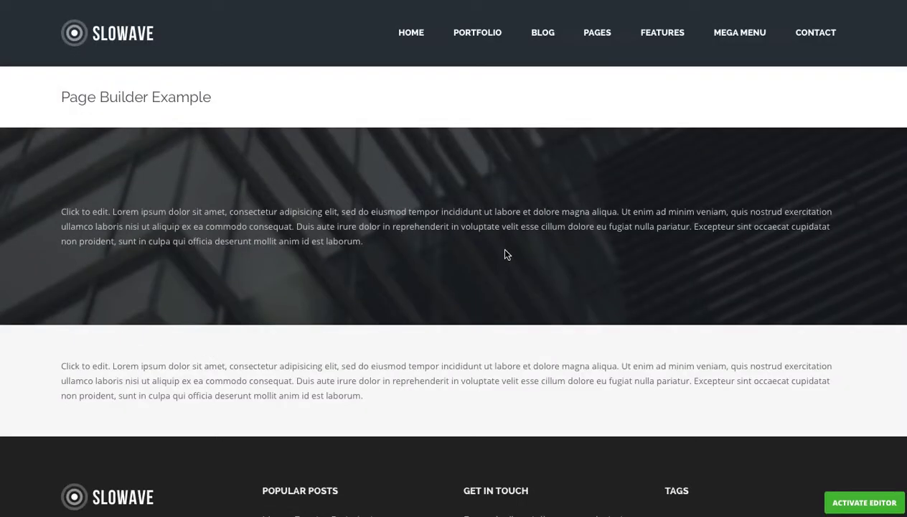
- Scroll the live page to review the image row and the plain text row
scroll(494, 285, down, 5)
scroll(494, 285, up, 5)
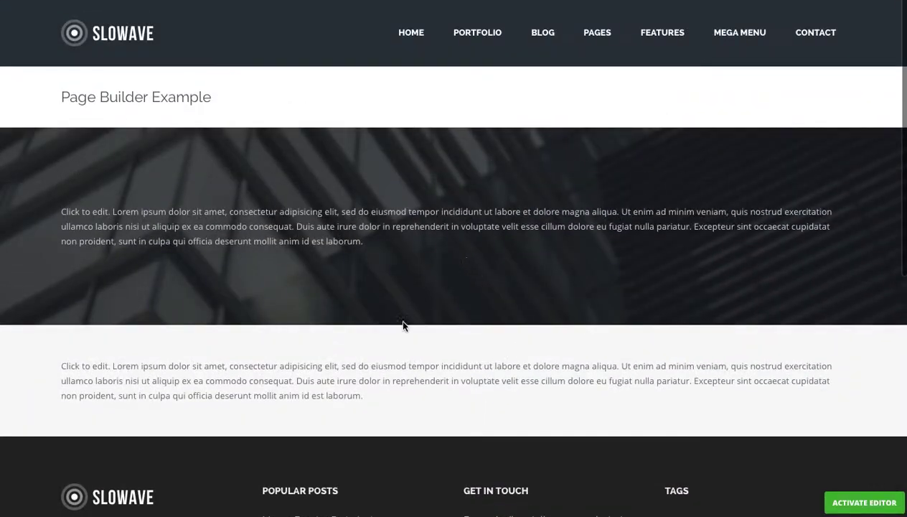
scroll(534, 352, down, 2)
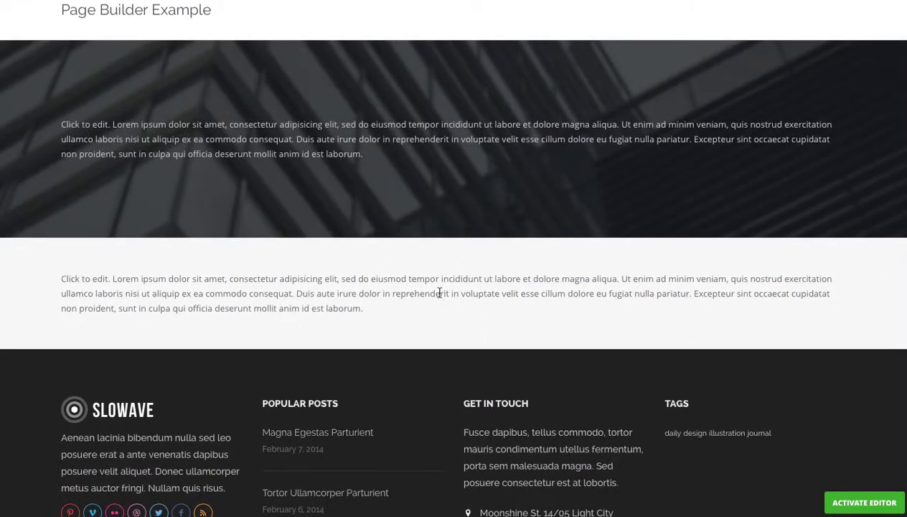
scroll(452, 290, up, 2)
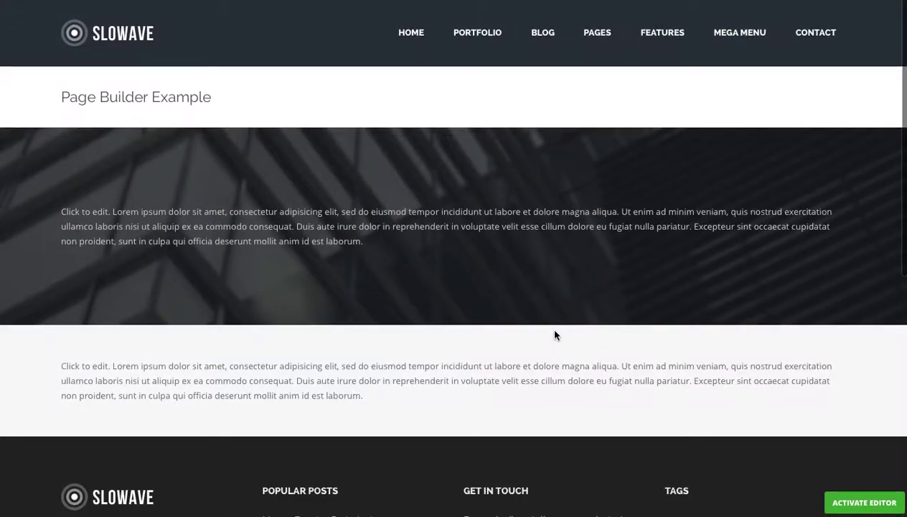